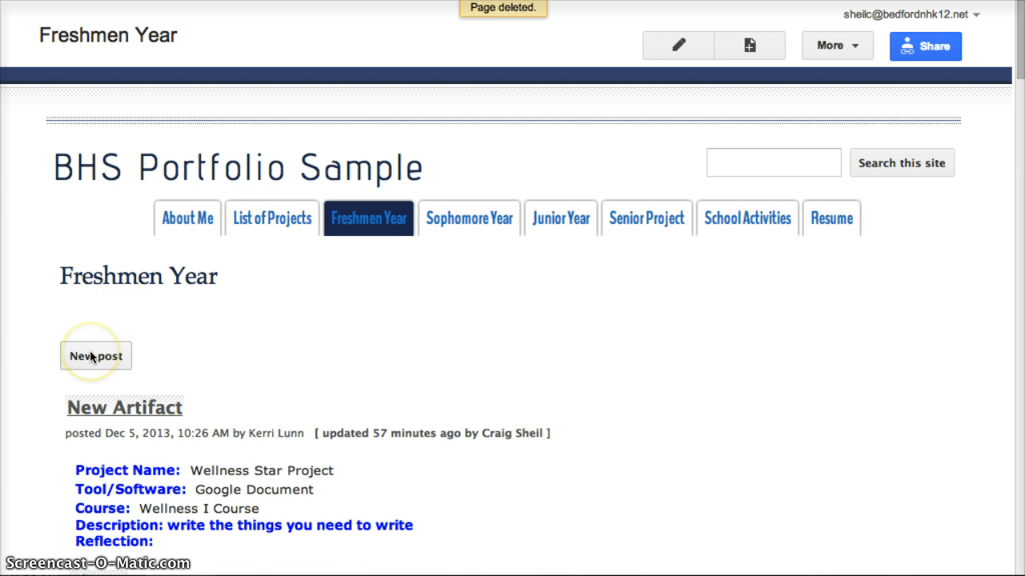
- Create a new post on the Freshmen Year page of the portfolio site
left_click(89, 356)
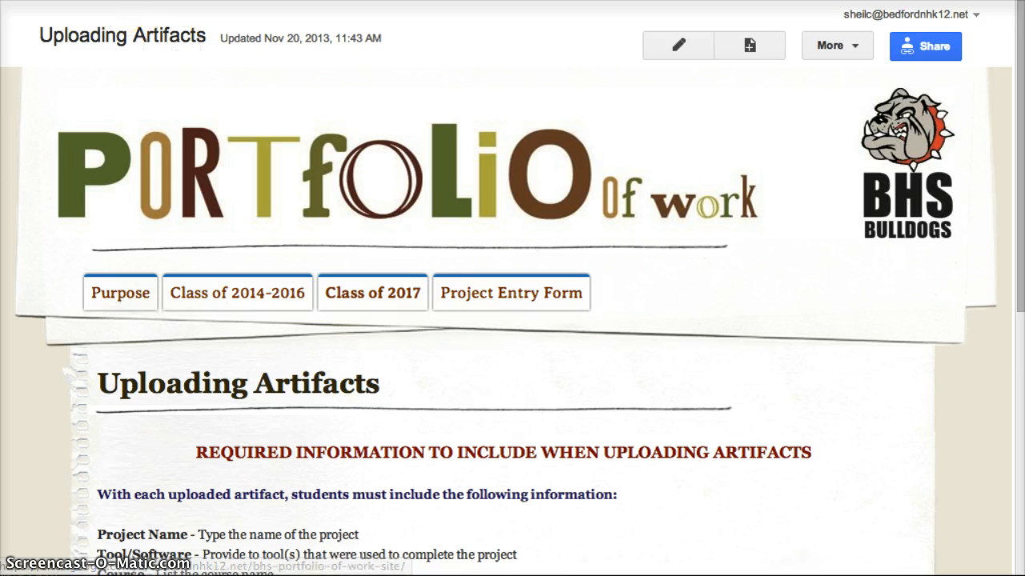
- Open the BHS Portfolio of Work Site through the student links on the Bedford High School website
left_click(143, 117)
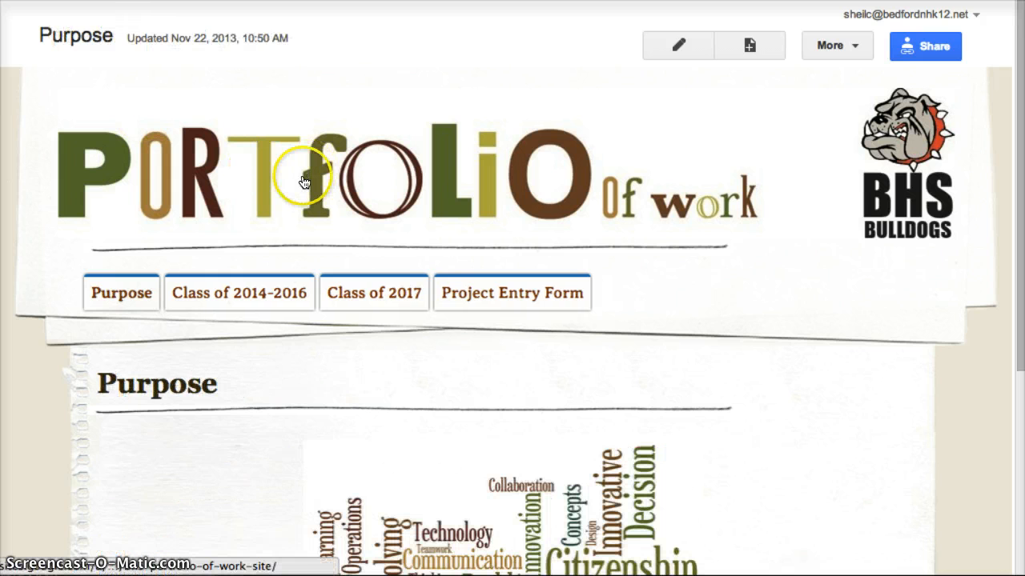
left_click(518, 194)
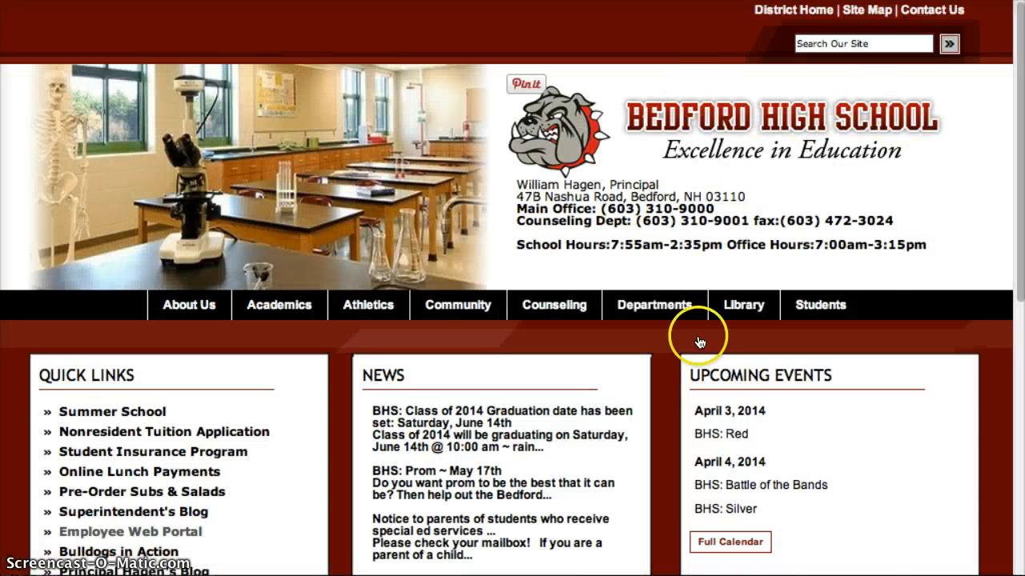
left_click(820, 305)
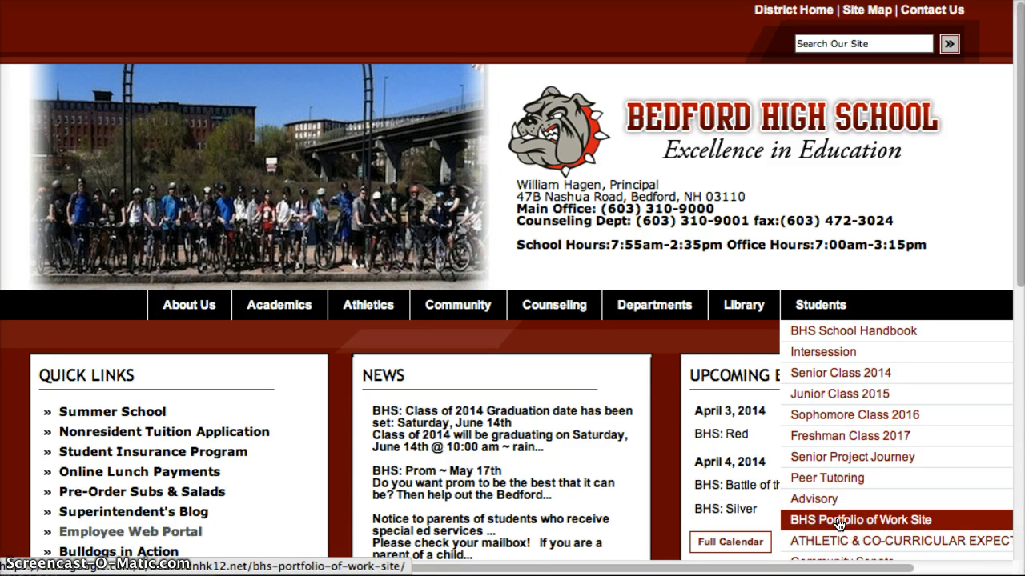
left_click(839, 524)
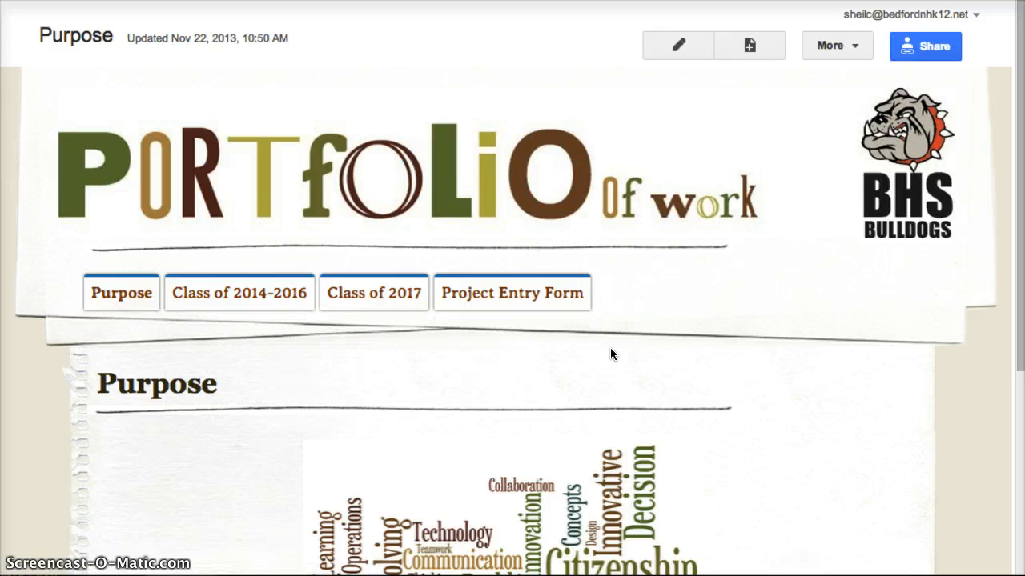
- Open the Class of 2017 List of Acceptable Projects and examine the project descriptions, artifact types and technology standards
mouse_move(387, 290)
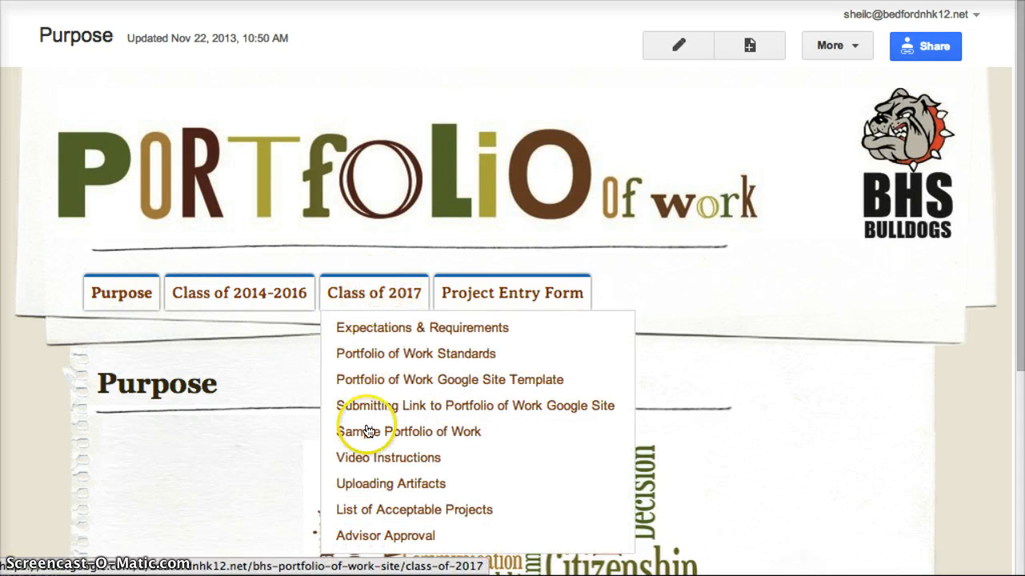
left_click(403, 517)
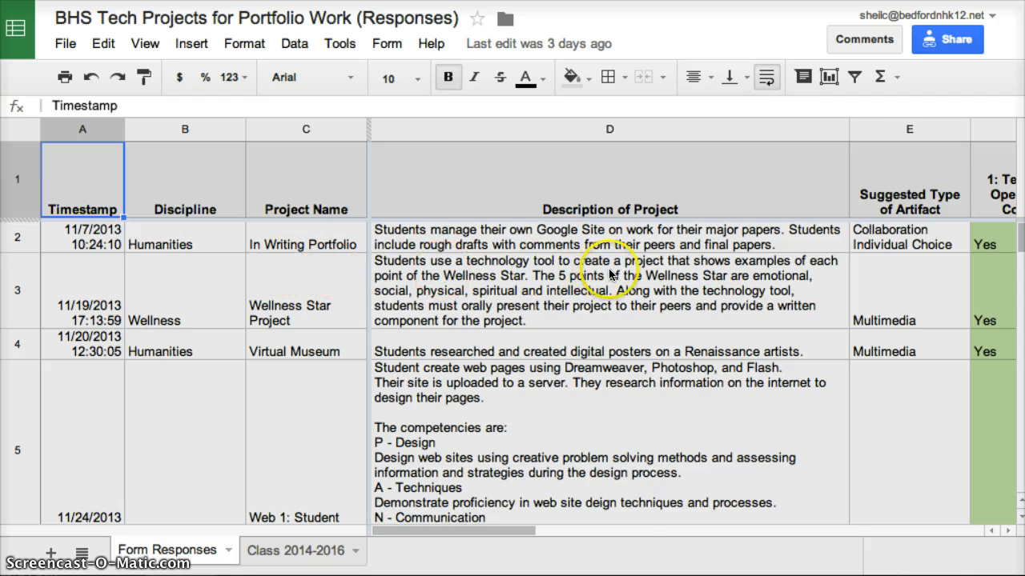
scroll(610, 274, "right", 5)
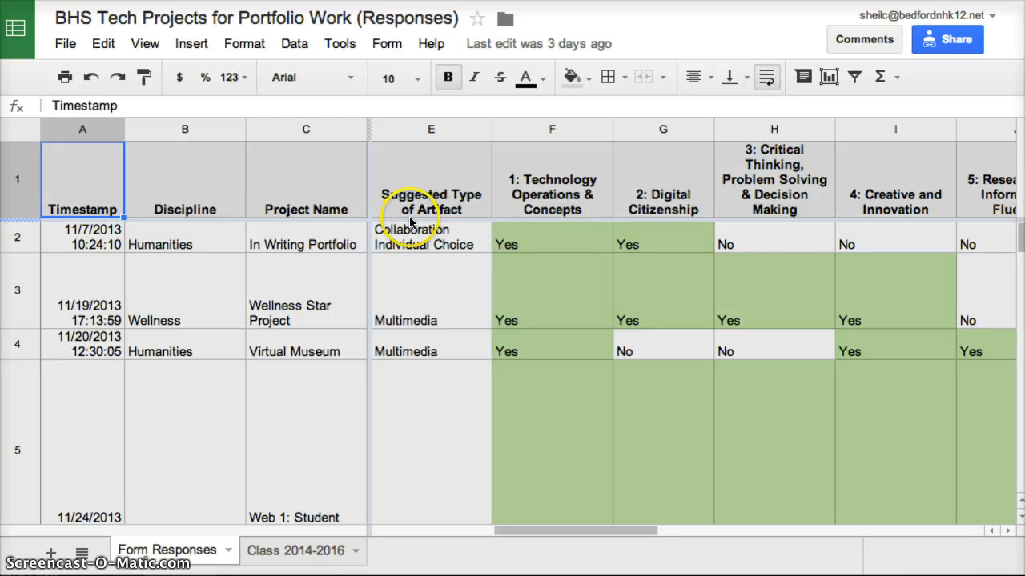
scroll(803, 269, "right", 2)
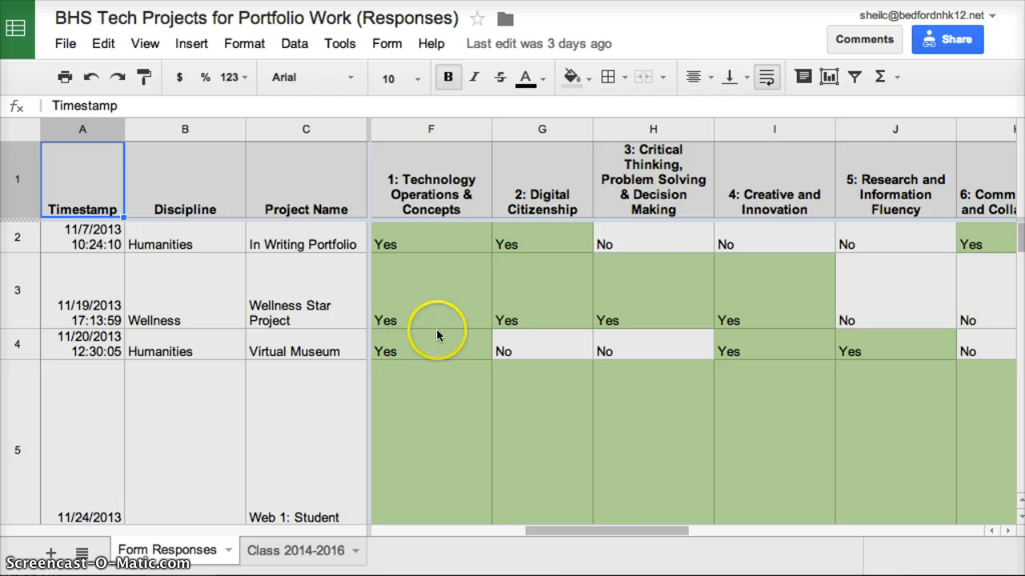
scroll(437, 334, "left", 4)
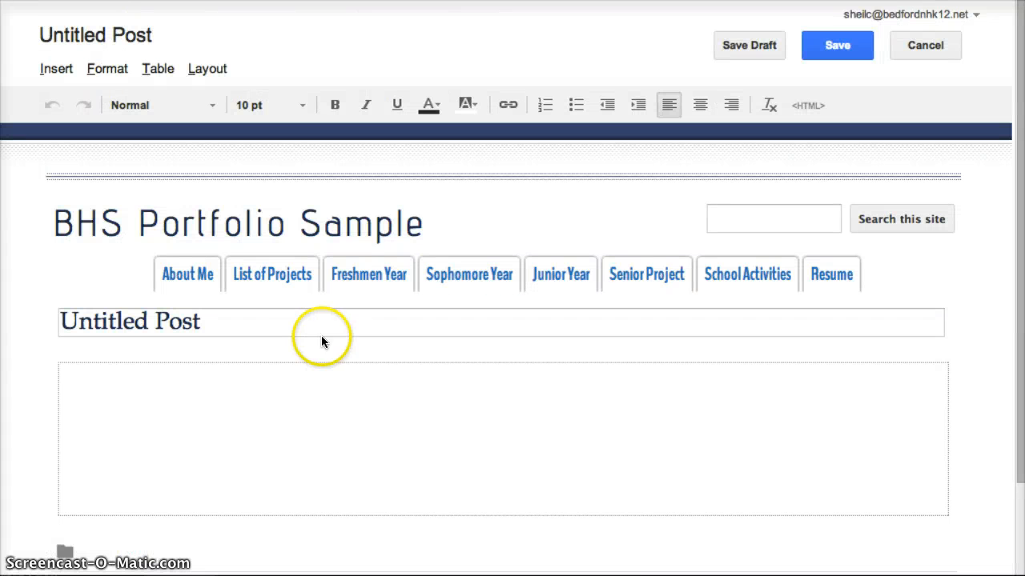
- Title the untitled post "Virtual Museum Project"
left_click(250, 321)
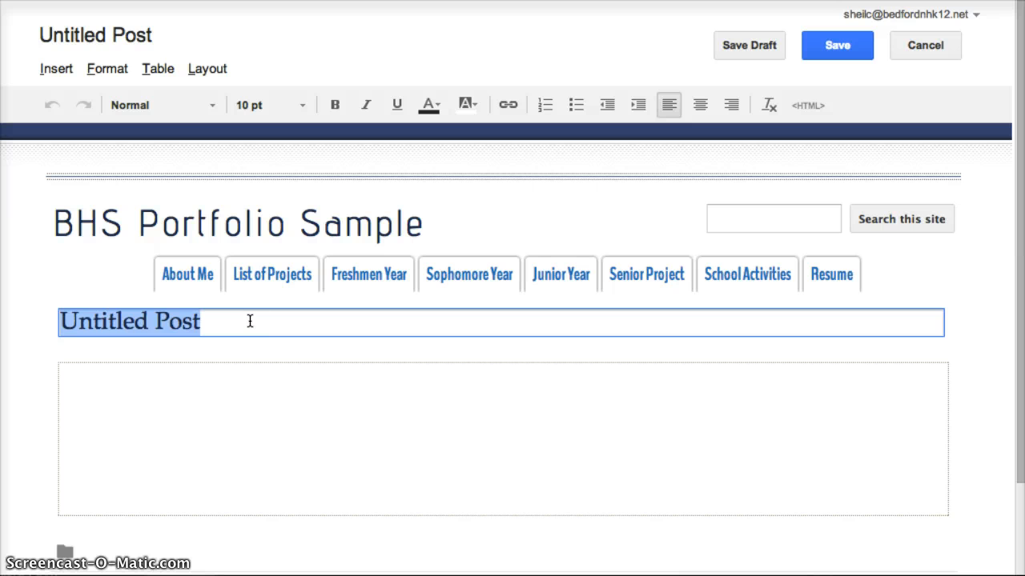
type("Virtu")
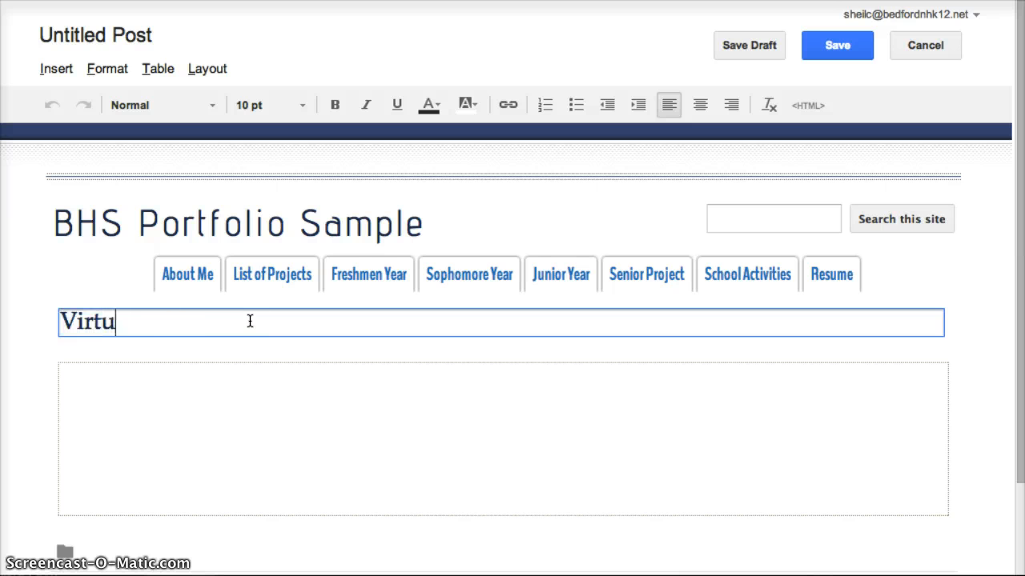
type("al Museum Projec")
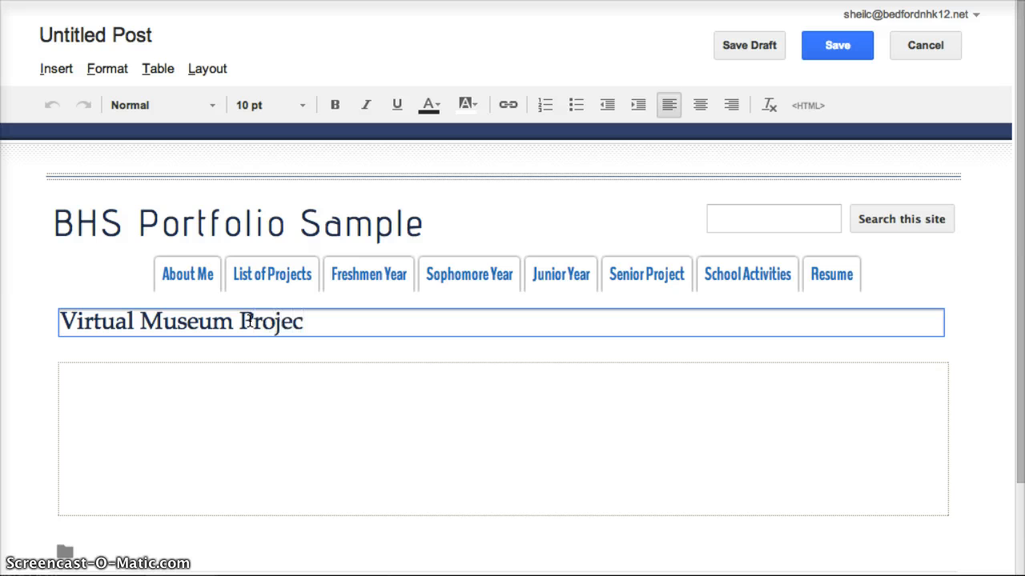
type("t")
- Copy the required information lines, Project Name through Project, from the Class of 2017 Uploading Artifacts page into the post body
left_click(201, 396)
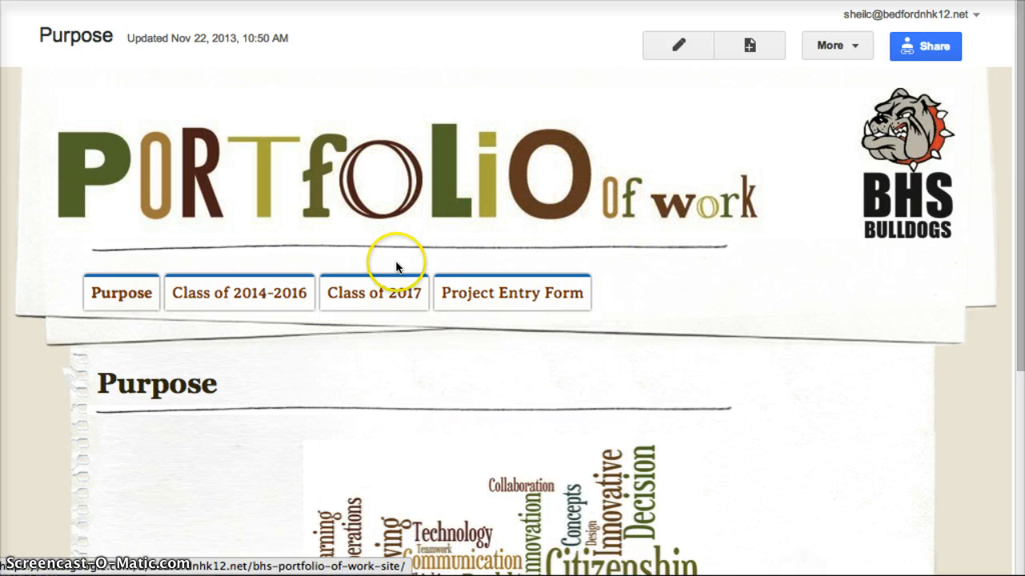
mouse_move(392, 296)
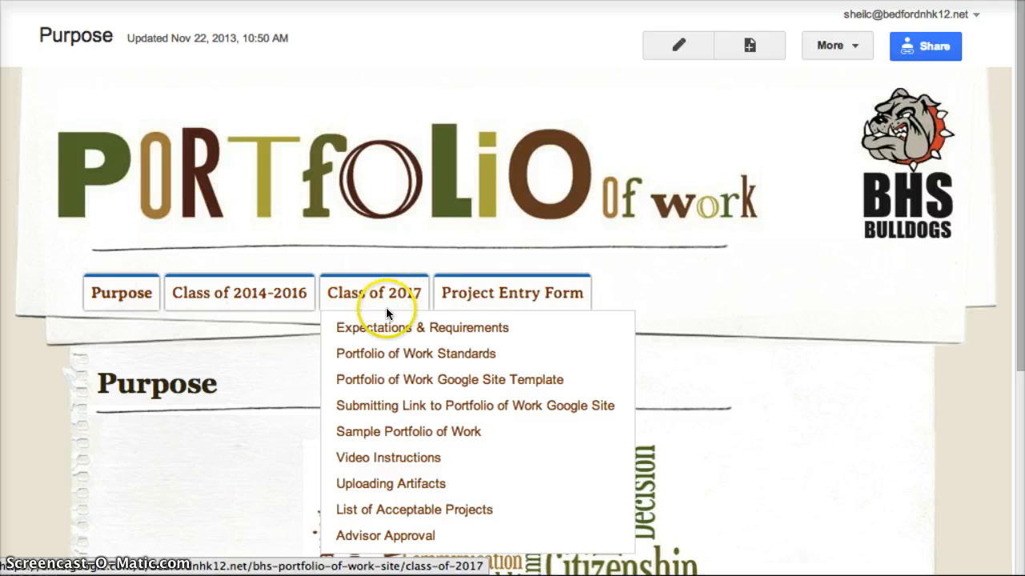
left_click(373, 486)
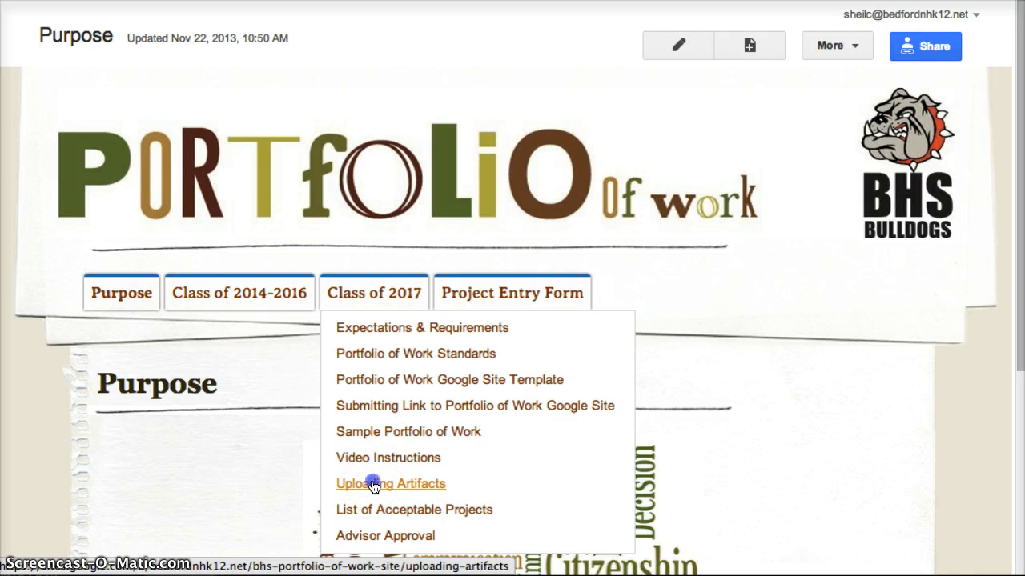
scroll(373, 486, "down", 3)
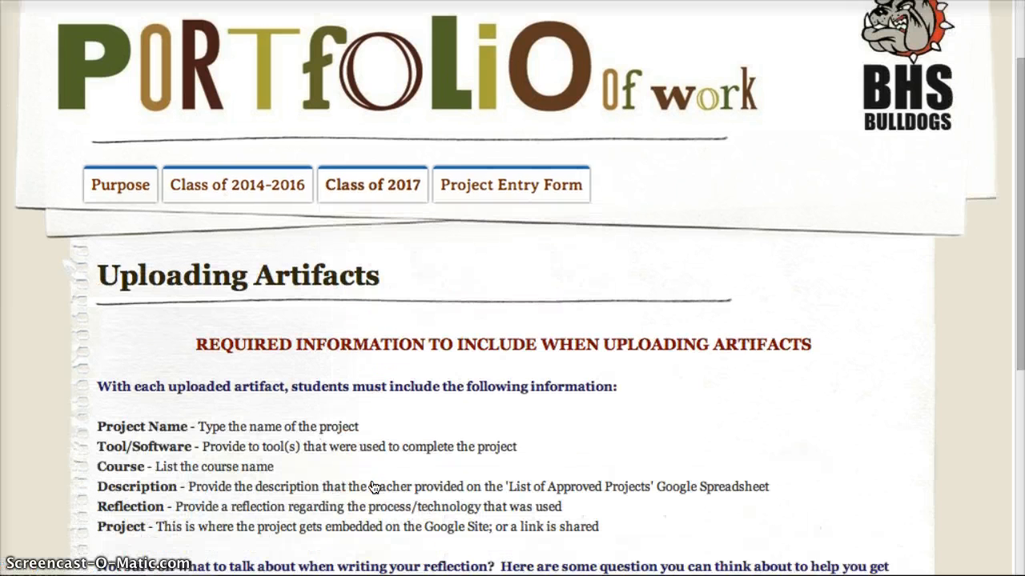
scroll(373, 486, "down", 2)
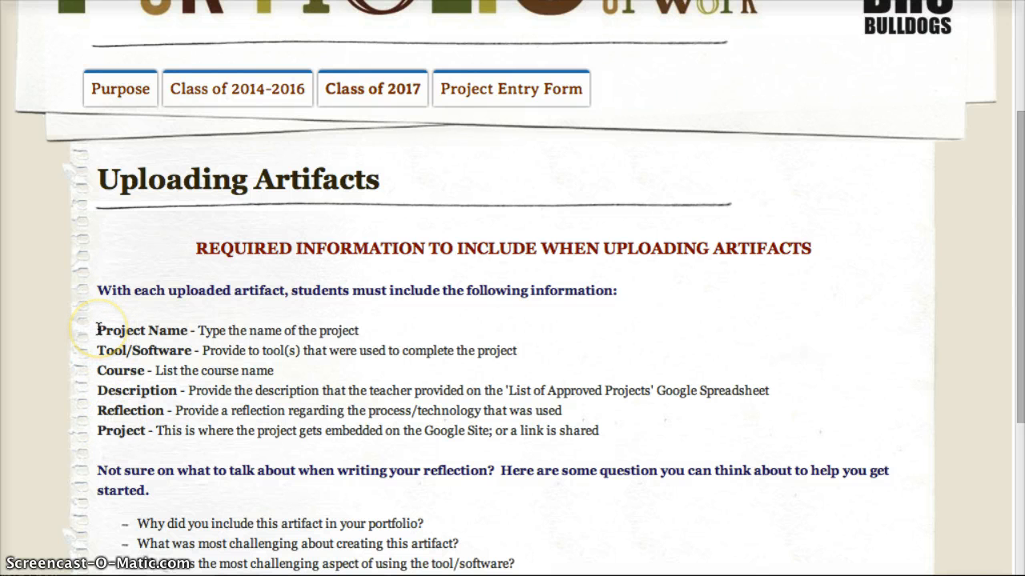
left_click_drag(98, 330, 611, 430)
key("ctrl+c")
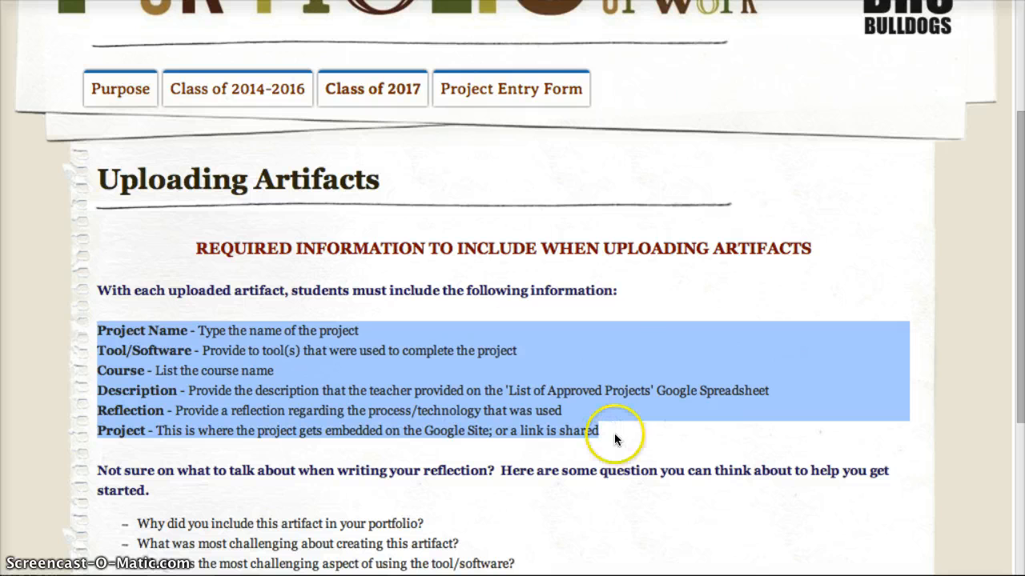
key("alt+Tab")
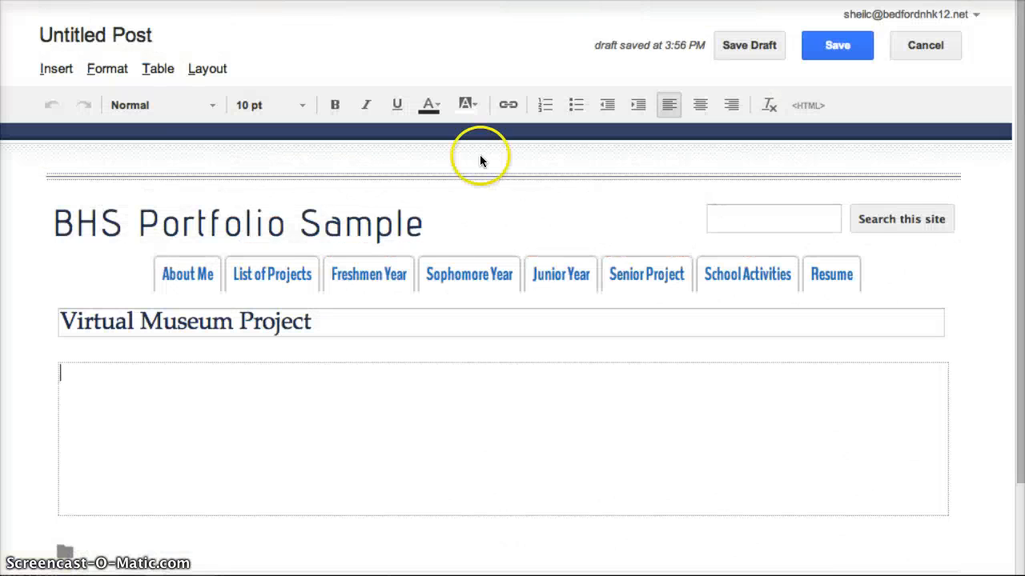
key("ctrl+v")
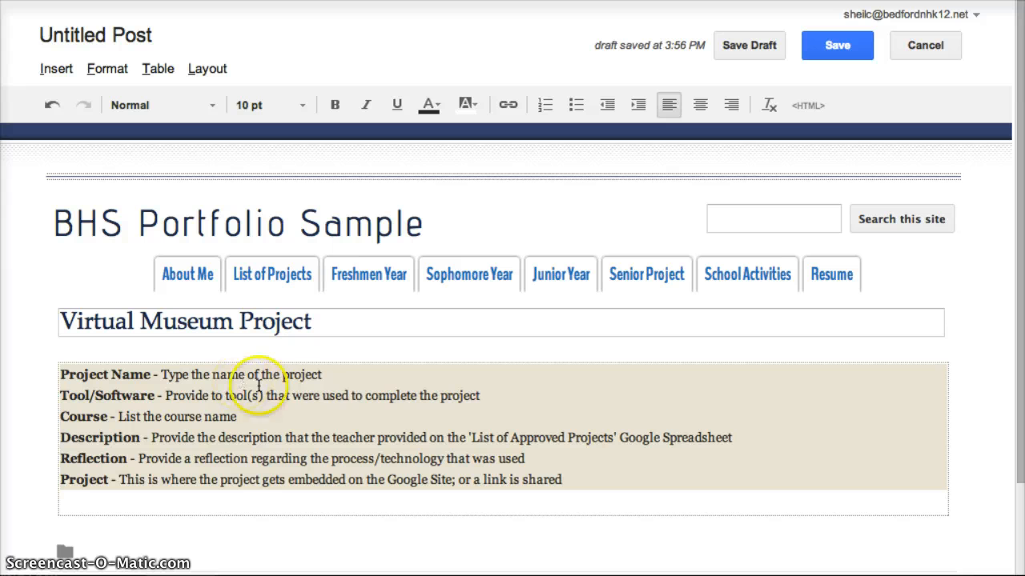
- Set the text highlight colour of all six pasted lines to white
left_click(338, 404)
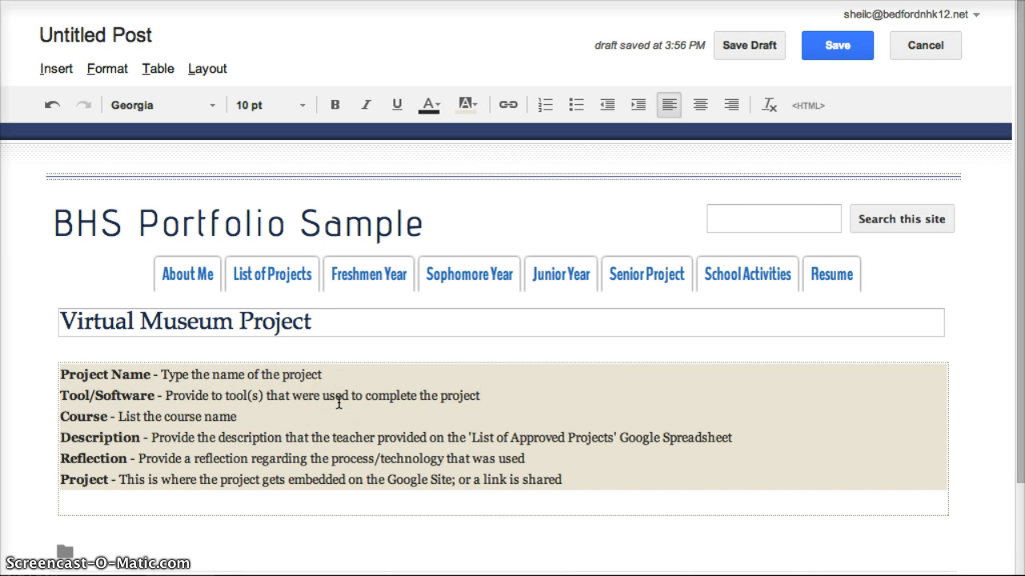
left_click(546, 401)
left_click_drag(592, 485, 48, 356)
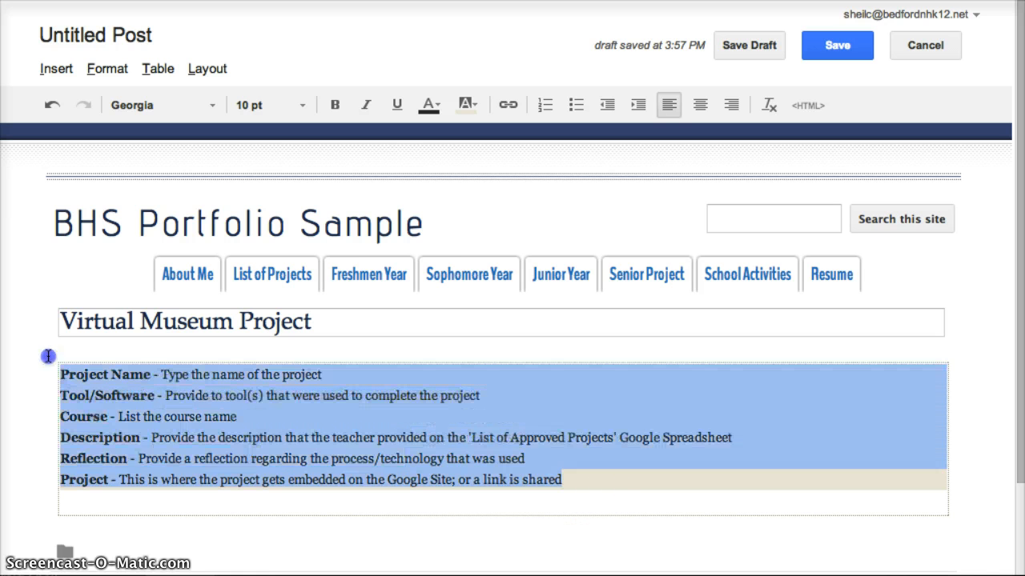
left_click(463, 105)
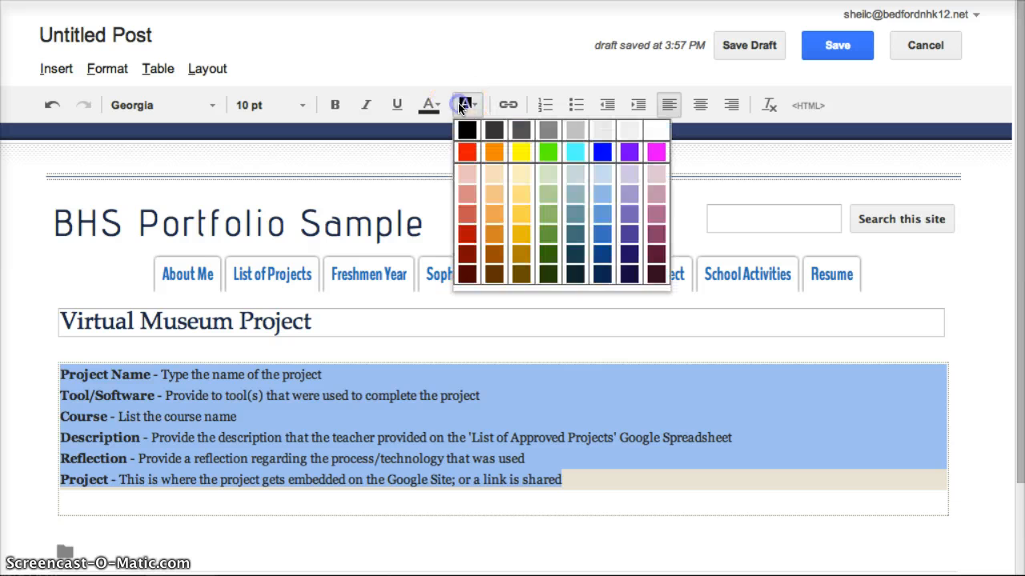
left_click(661, 135)
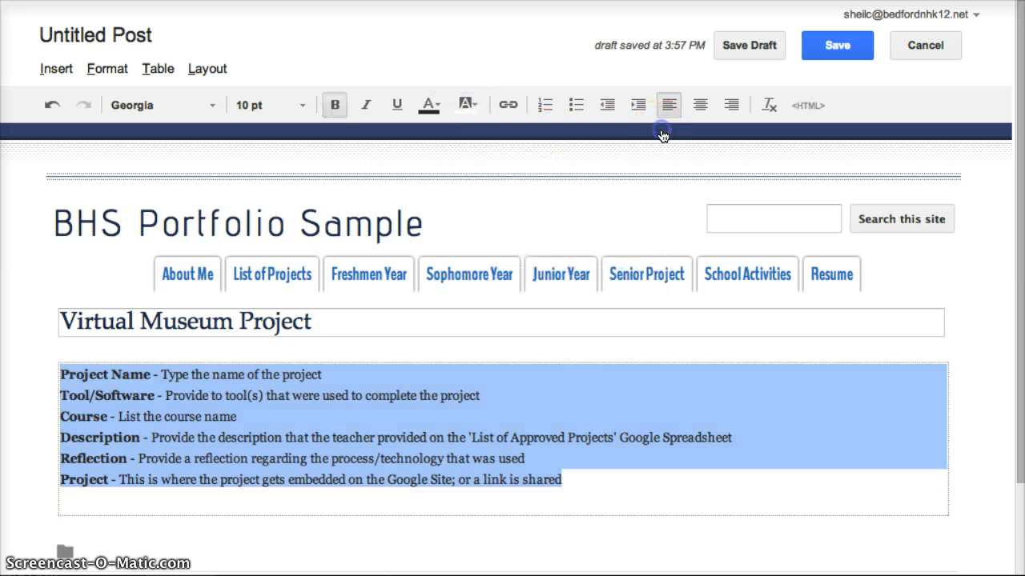
left_click(376, 421)
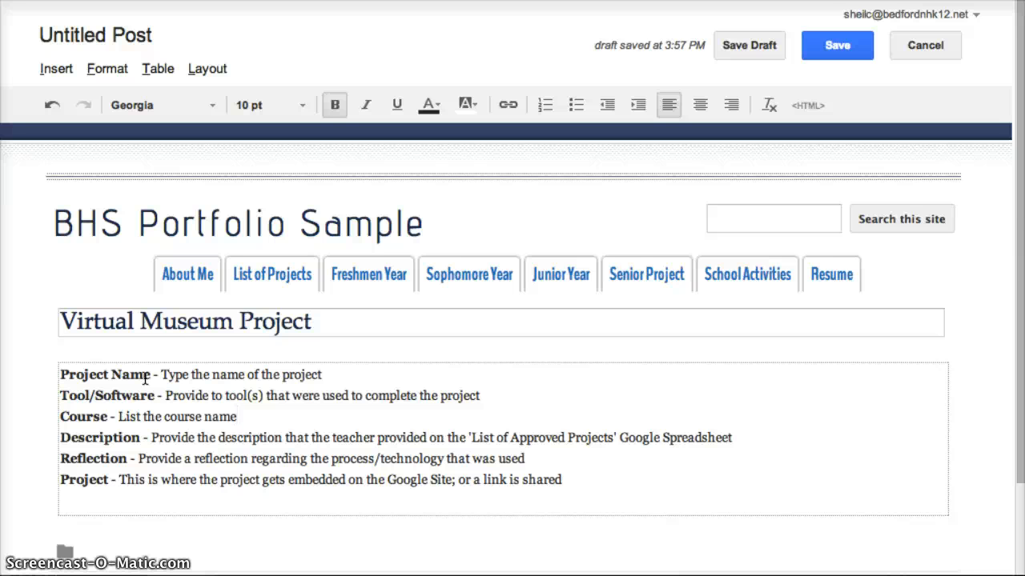
- Replace the Project Name placeholder text with "Virtual Museum Project"
left_click_drag(330, 377, 161, 374)
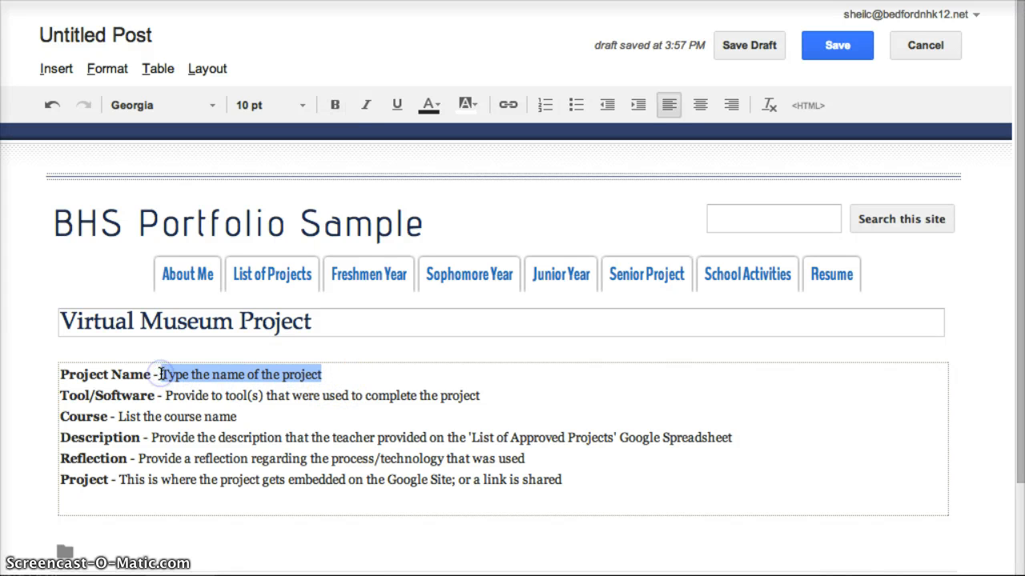
type("Virtual M")
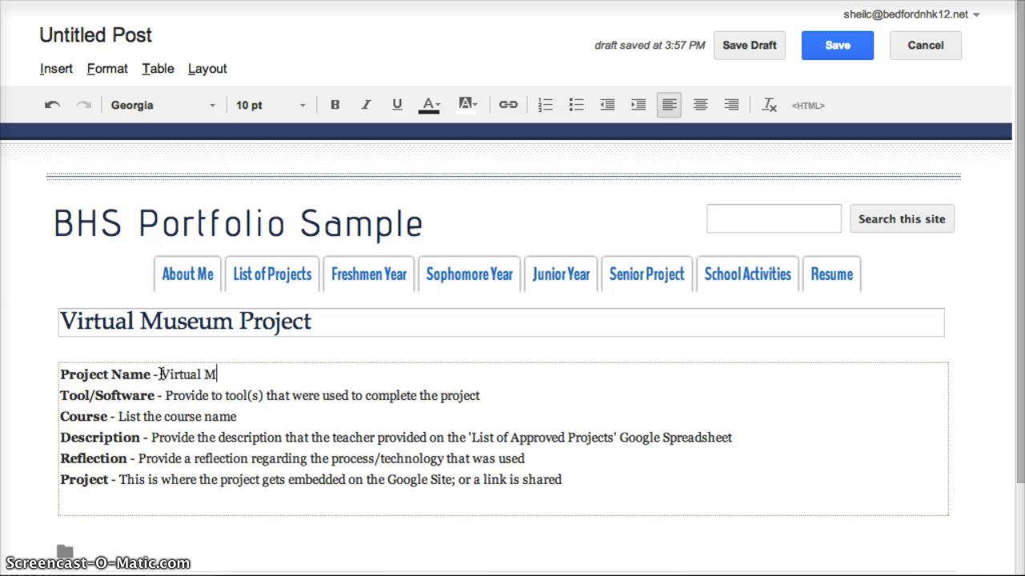
type("useum Project")
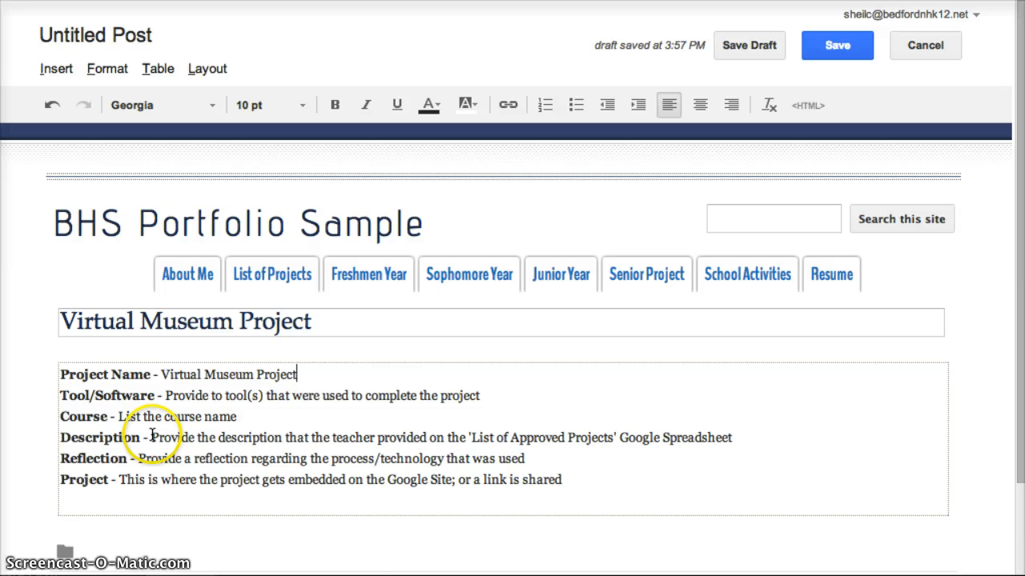
- Delete the placeholder text after the Description label
left_click_drag(152, 435, 730, 435)
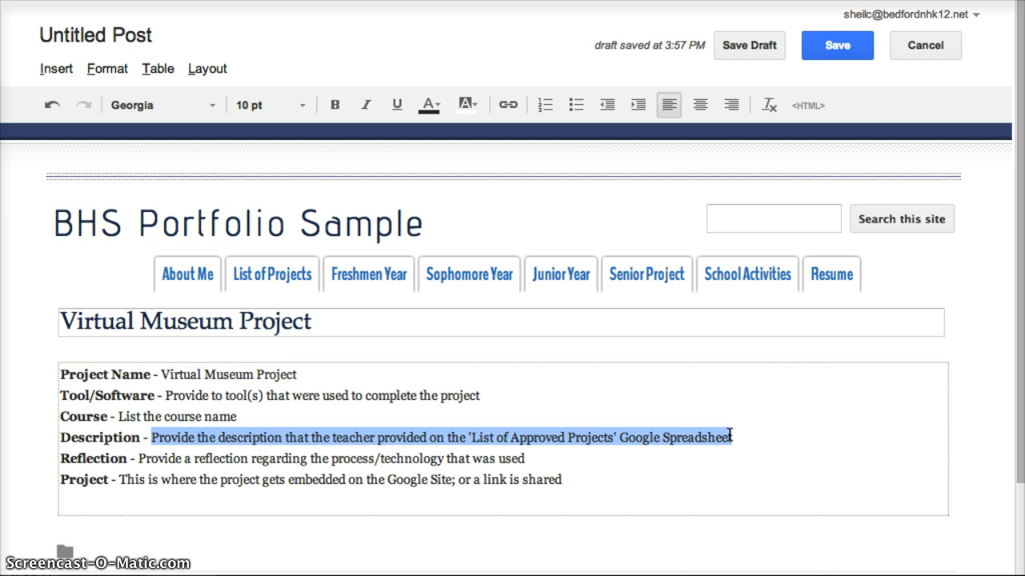
key("BackSpace")
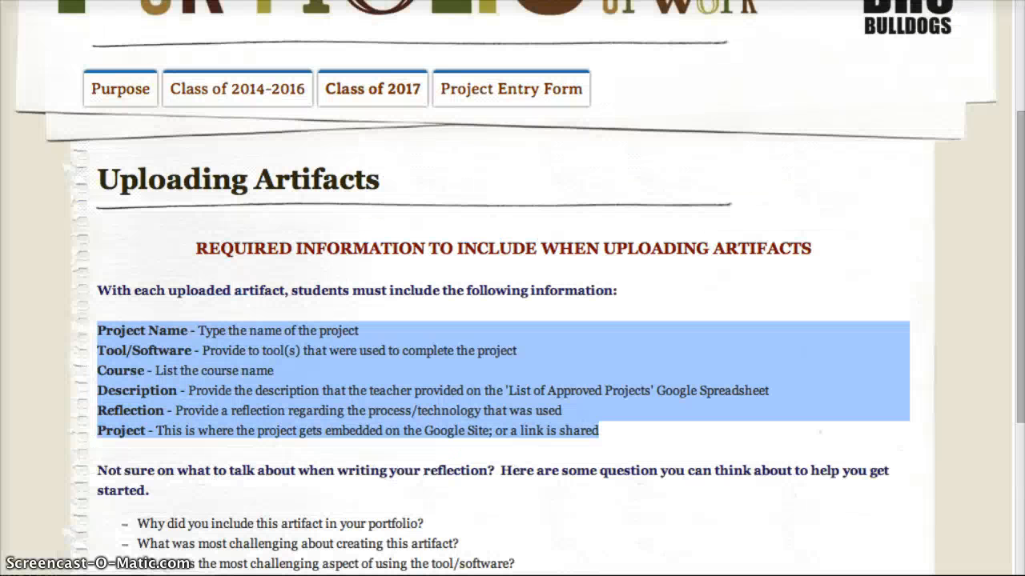
- Copy the Virtual Museum description from the BHS Tech Projects for Portfolio Work (Responses) spreadsheet into the post's Description line, removing the extra line break
scroll(666, 118, "up", 3)
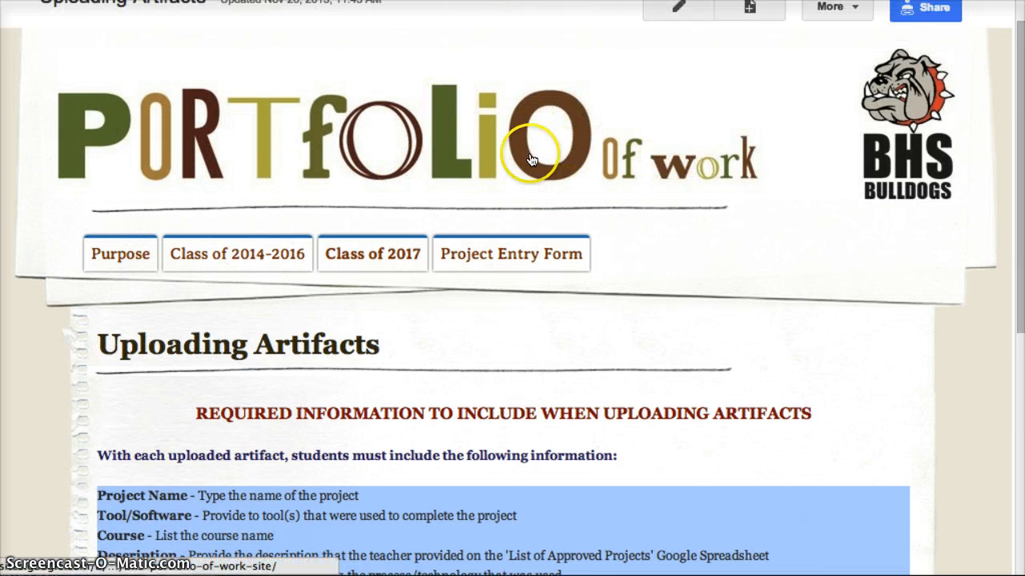
mouse_move(380, 264)
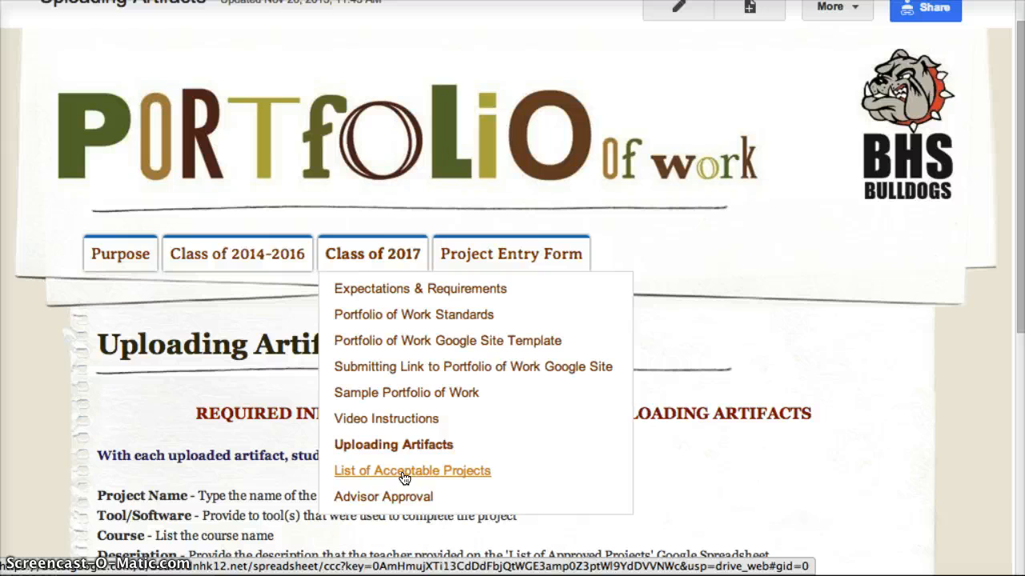
left_click(620, 1)
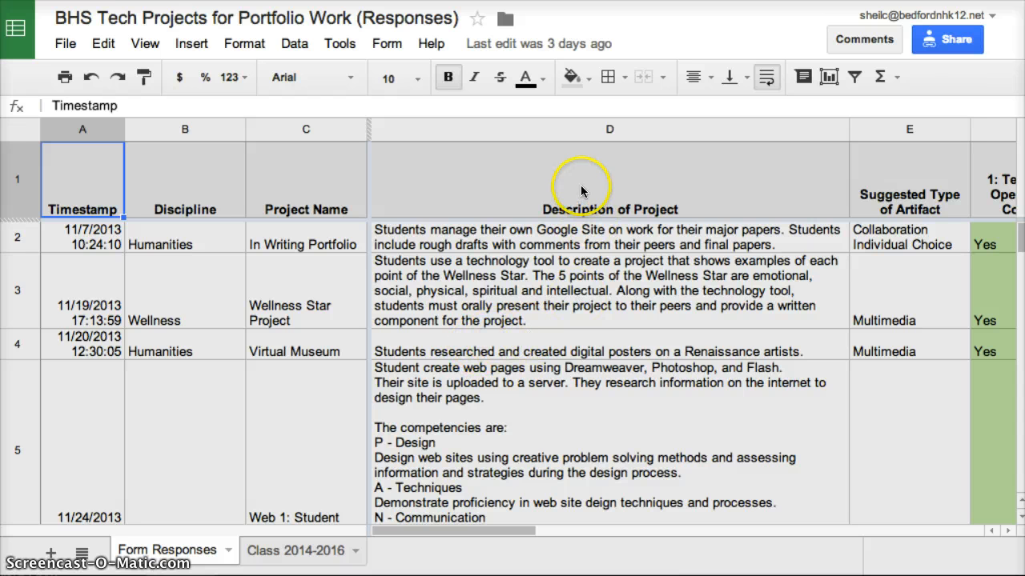
right_click(582, 345)
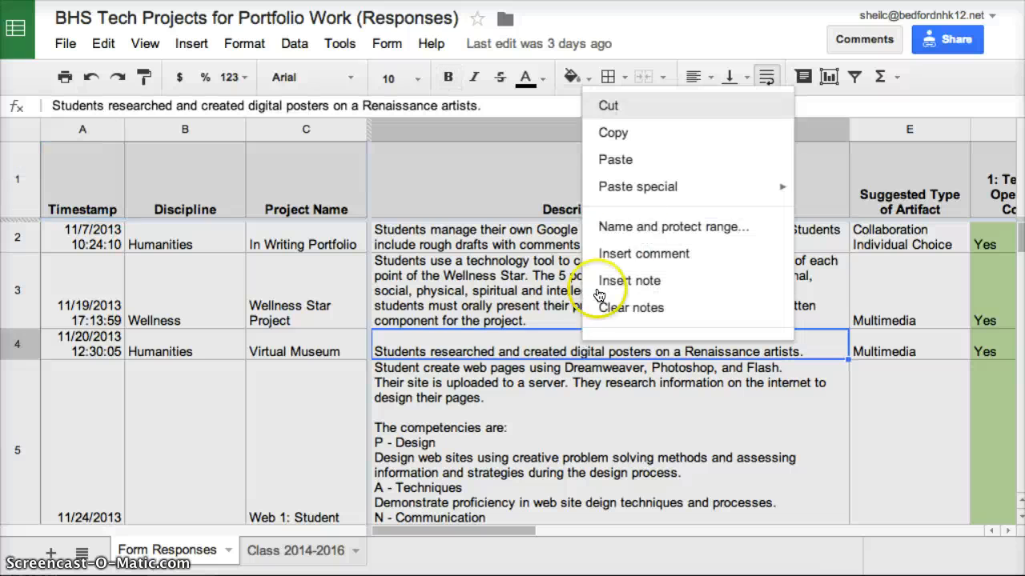
left_click(646, 139)
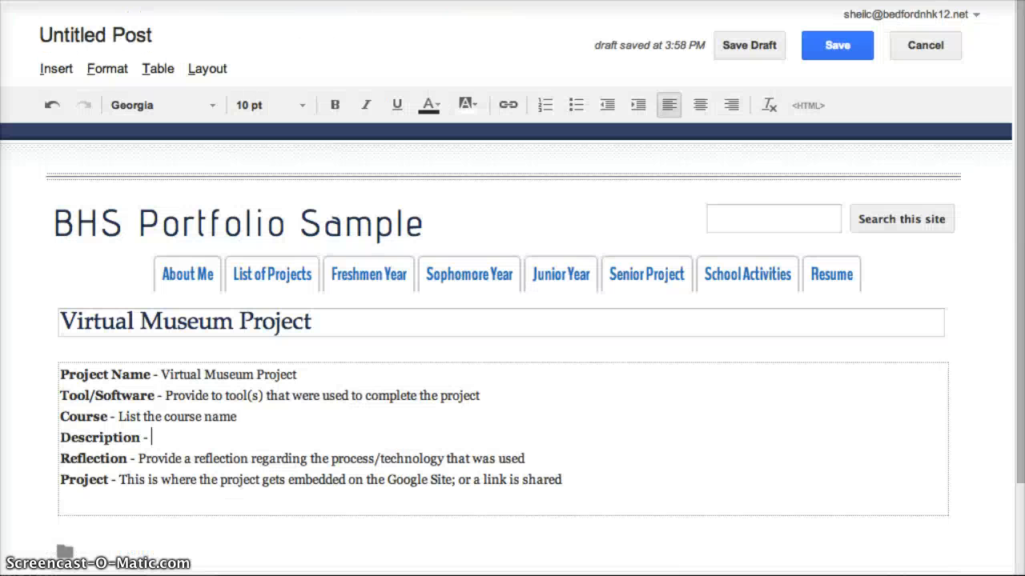
key("ctrl+v")
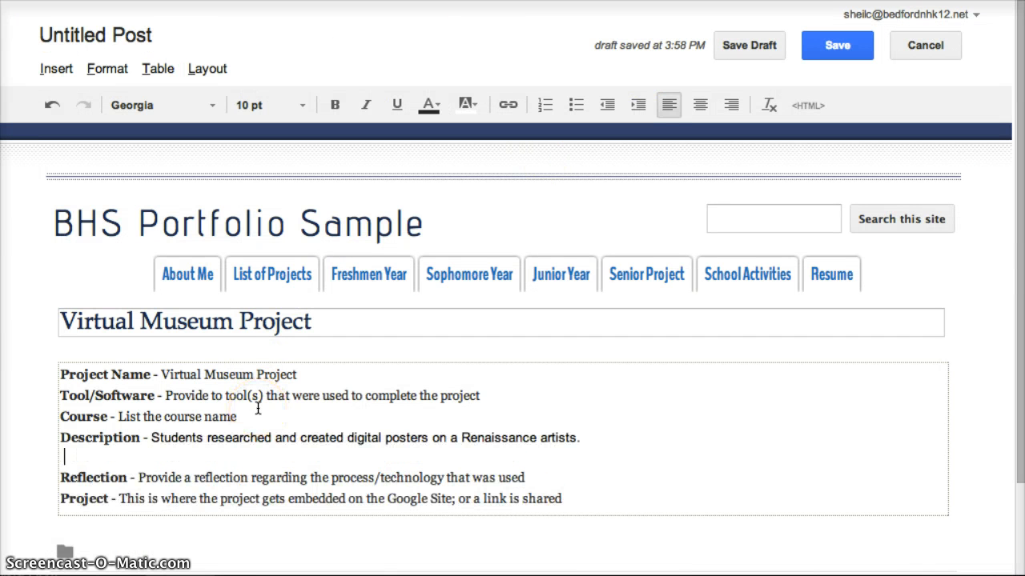
key("BackSpace")
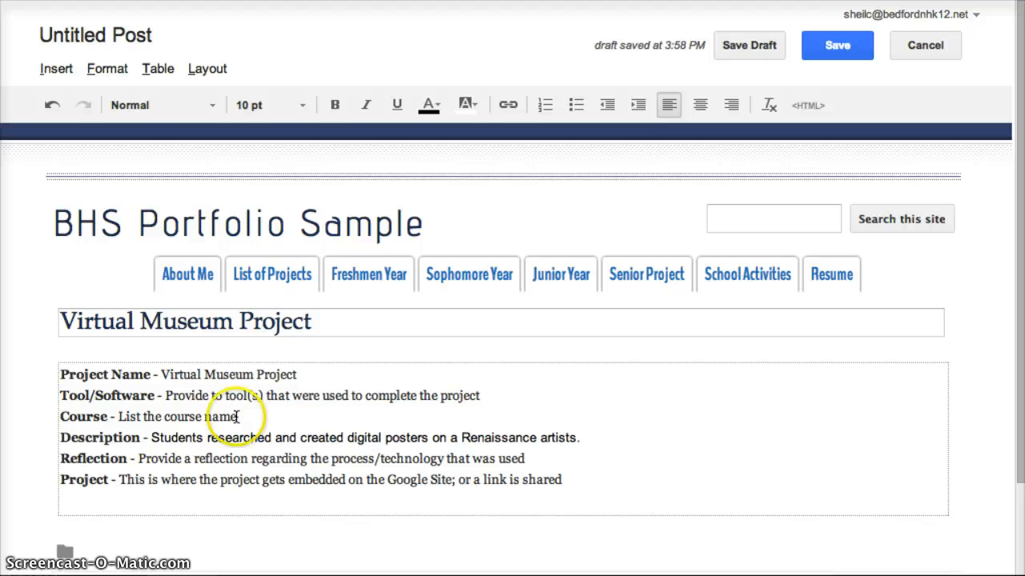
- Replace the placeholder text after the Project label with "Link to Project"
left_click_drag(138, 457, 533, 462)
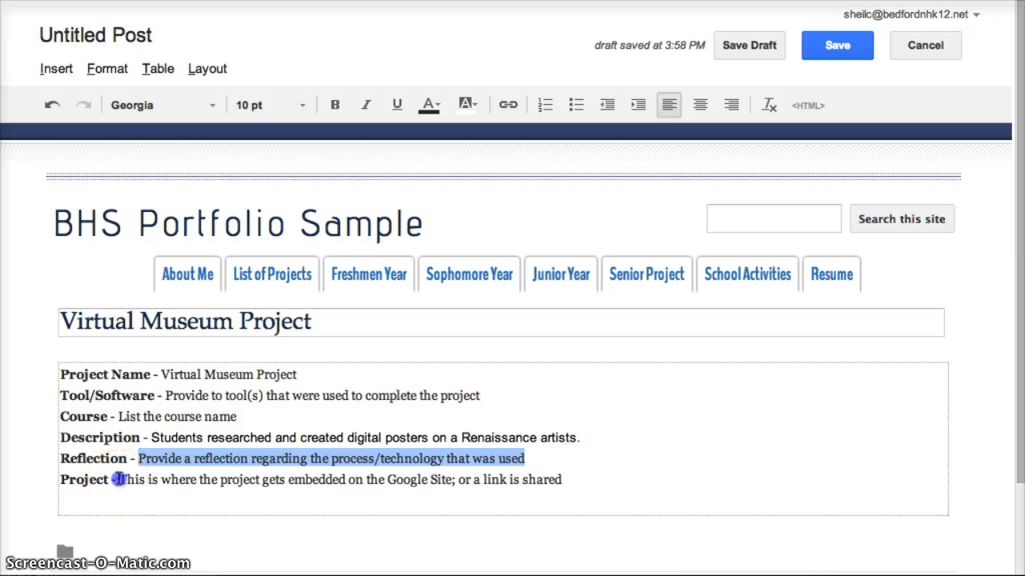
left_click_drag(119, 478, 561, 476)
key("BackSpace")
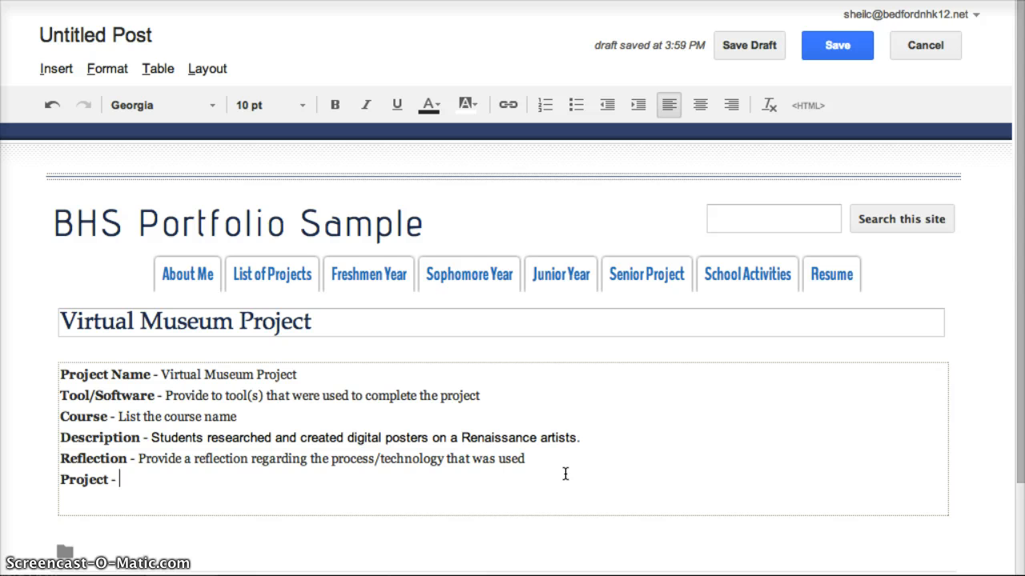
type("Link to Project")
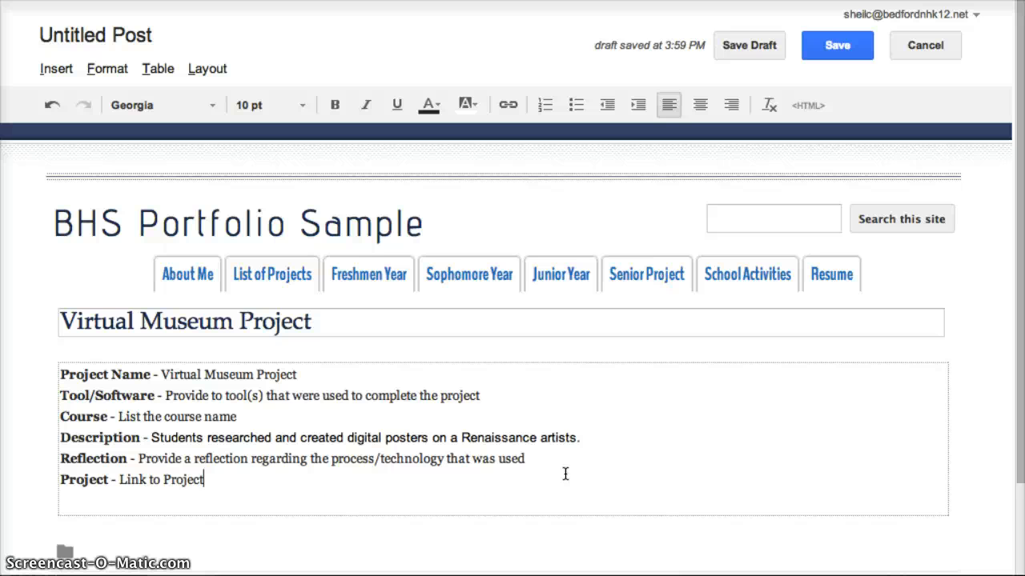
left_click(549, 475)
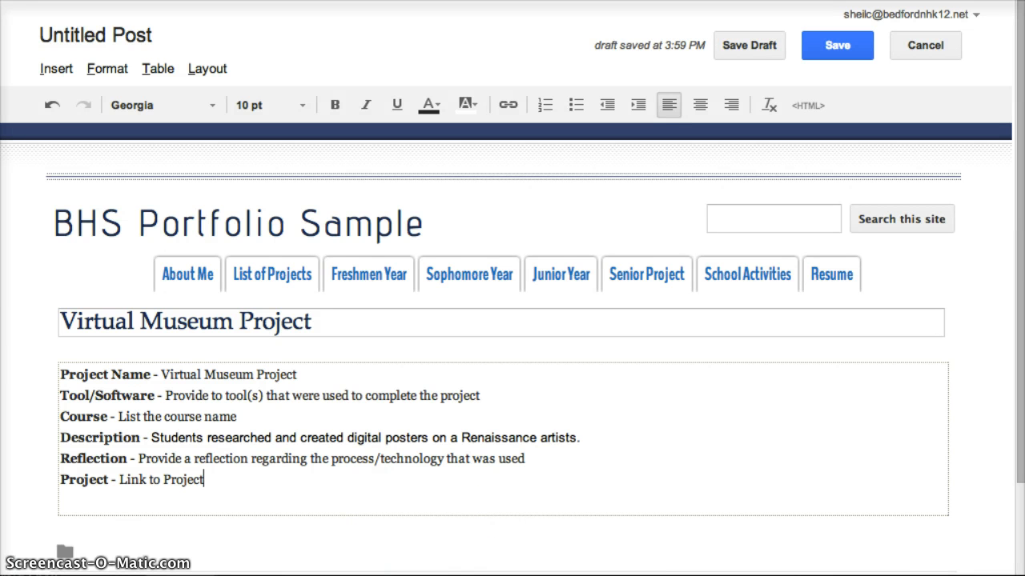